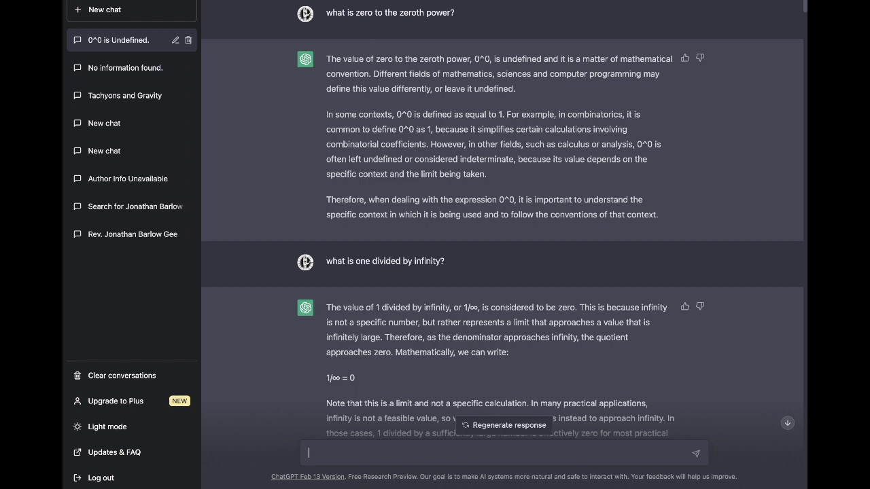
Read the chat answers on 0^0, one divided by infinity, and a Pythagorean triangle with sides i and 0^0 and hypotenuse 1/∞
{"action": "scroll", "coordinate": [502, 218], "scroll_direction": "down", "scroll_amount": 2}
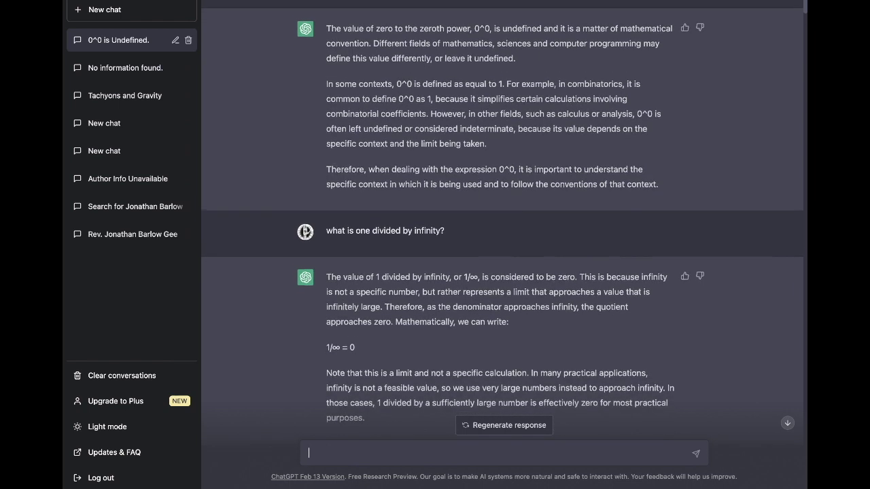
{"action": "scroll", "coordinate": [503, 219], "scroll_direction": "down", "scroll_amount": 3}
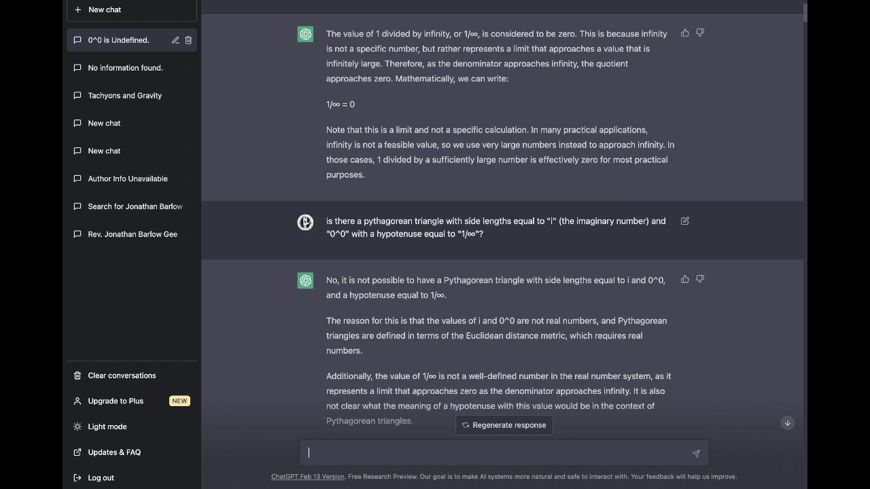
{"action": "scroll", "coordinate": [503, 231], "scroll_direction": "down", "scroll_amount": 2}
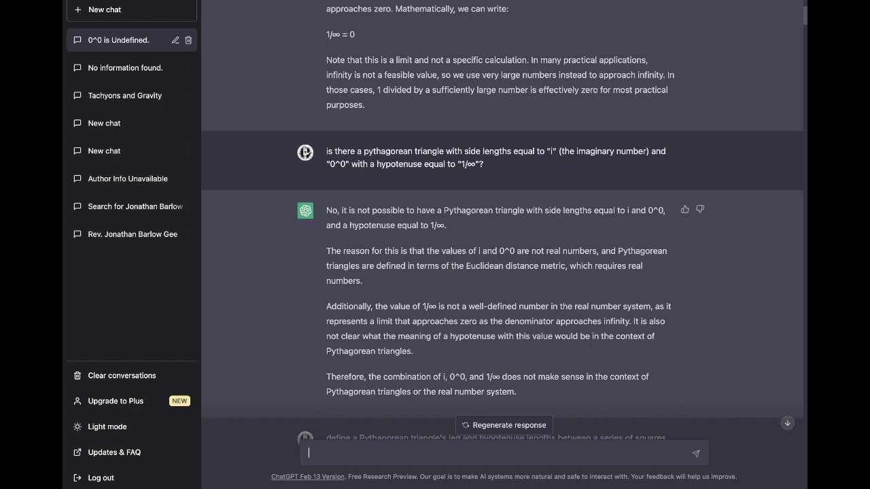
{"action": "scroll", "coordinate": [502, 226], "scroll_direction": "down", "scroll_amount": 2}
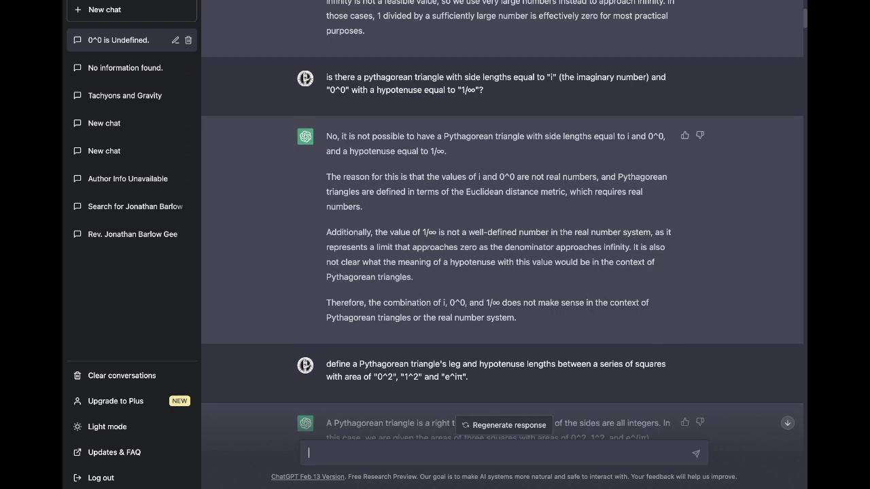
{"action": "scroll", "coordinate": [502, 220], "scroll_direction": "down", "scroll_amount": 2}
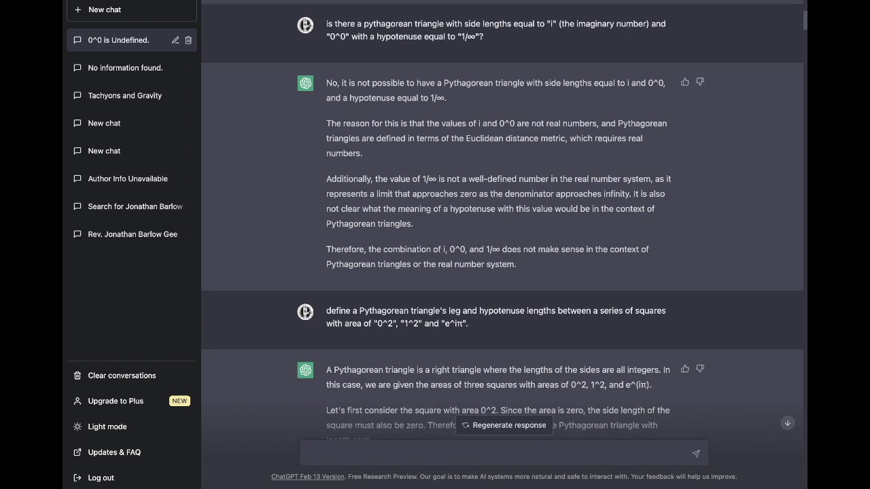
{"action": "scroll", "coordinate": [502, 220], "scroll_direction": "down", "scroll_amount": 1}
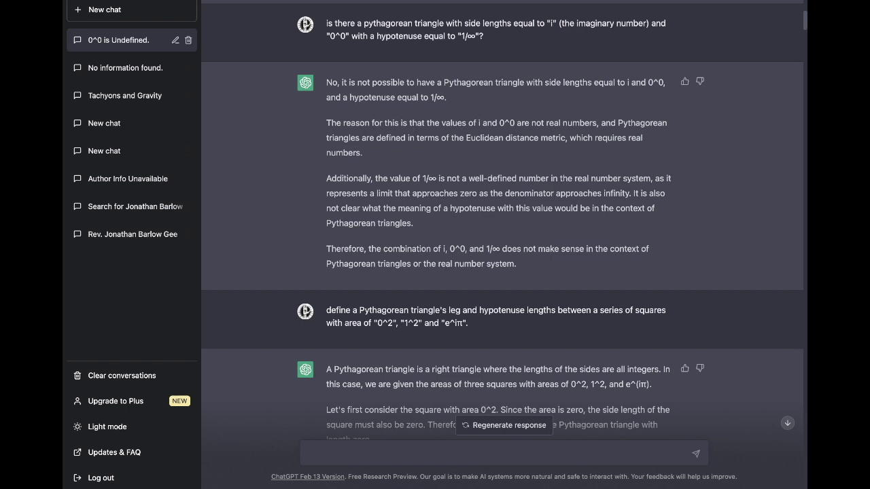
{"action": "scroll", "coordinate": [502, 220], "scroll_direction": "down", "scroll_amount": 1}
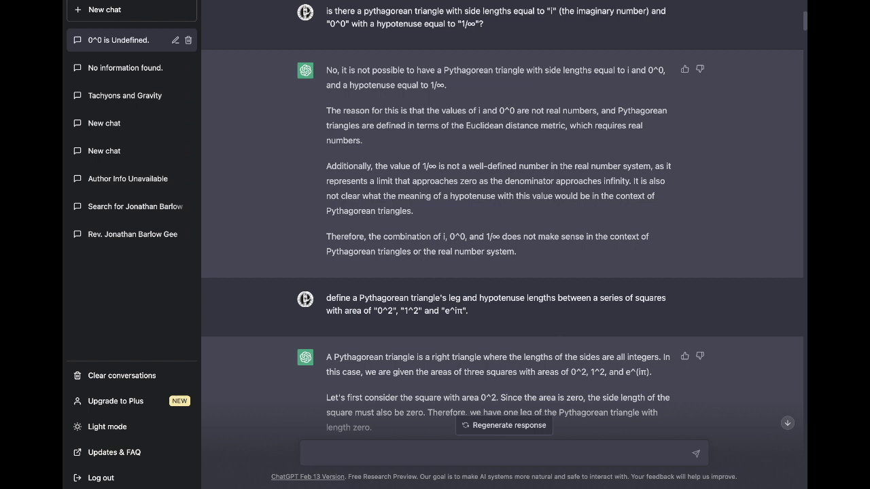
{"action": "scroll", "coordinate": [502, 220], "scroll_direction": "down", "scroll_amount": 1}
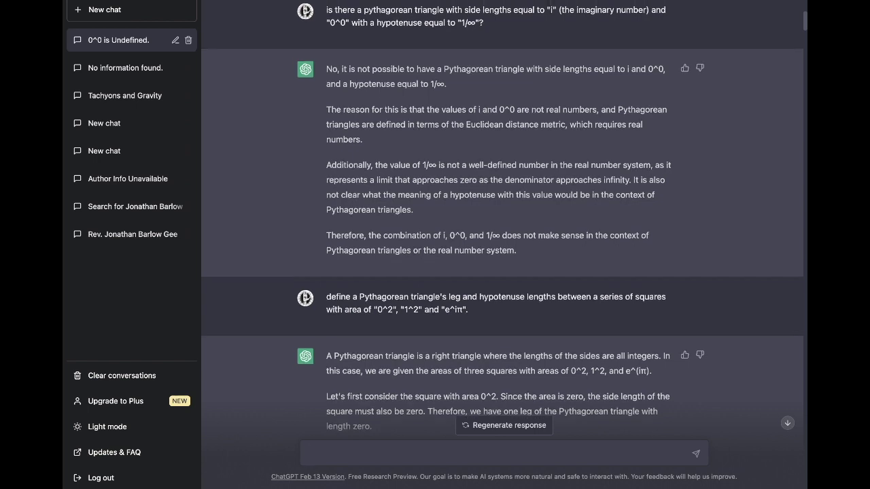
Read the answer on a Pythagorean triangle's leg and hypotenuse lengths between squares with areas 0^2, 1^2 and e^iπ
{"action": "scroll", "coordinate": [502, 220], "scroll_direction": "down", "scroll_amount": 2}
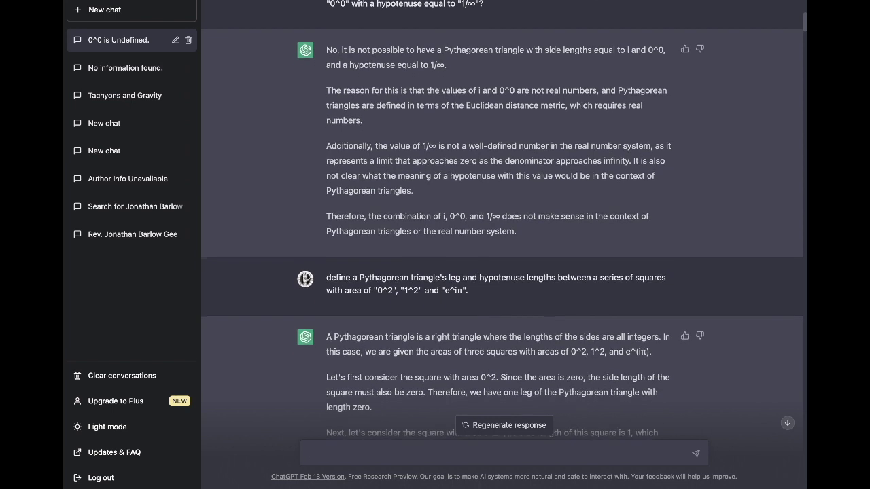
{"action": "scroll", "coordinate": [502, 220], "scroll_direction": "down", "scroll_amount": 3}
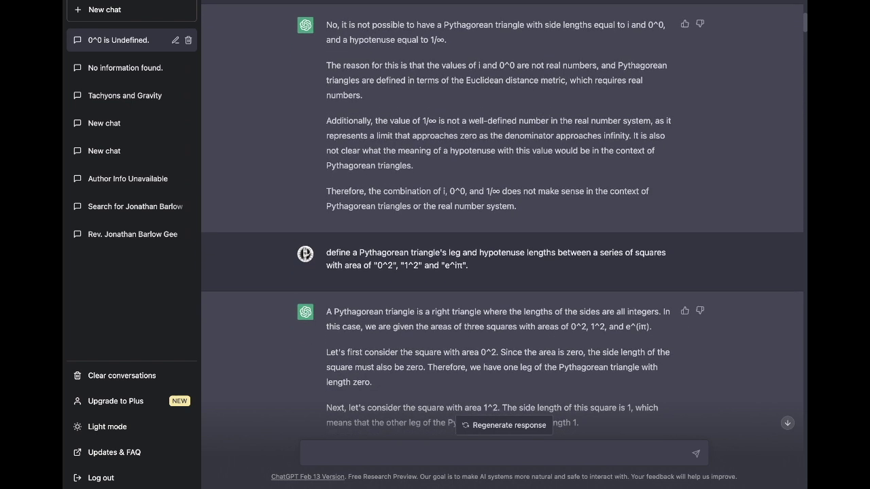
{"action": "scroll", "coordinate": [502, 220], "scroll_direction": "down", "scroll_amount": 2}
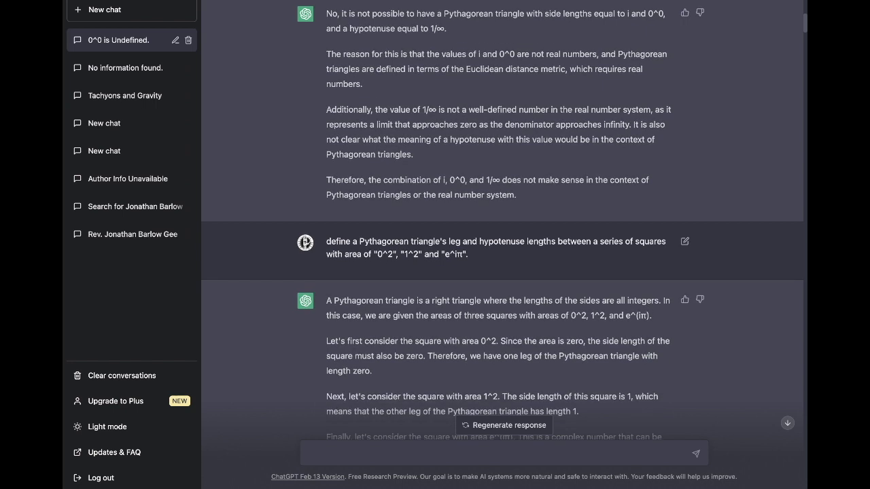
{"action": "scroll", "coordinate": [502, 220], "scroll_direction": "down", "scroll_amount": 3}
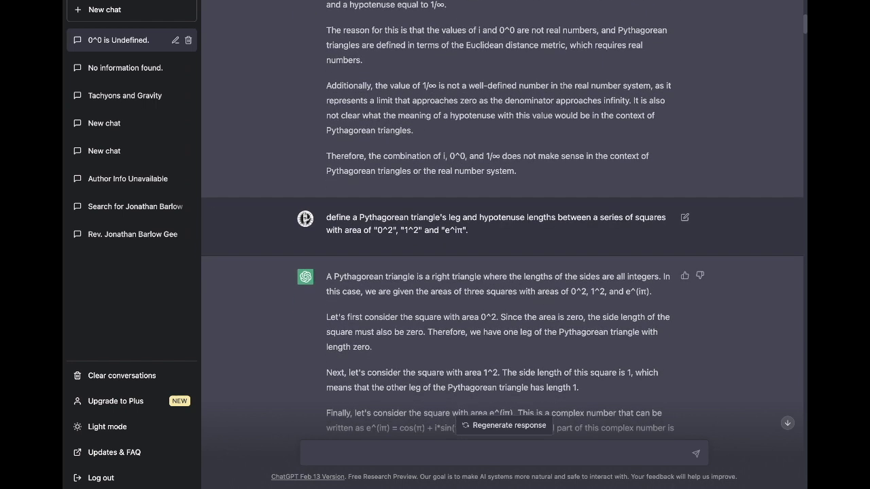
{"action": "scroll", "coordinate": [502, 220], "scroll_direction": "down", "scroll_amount": 2}
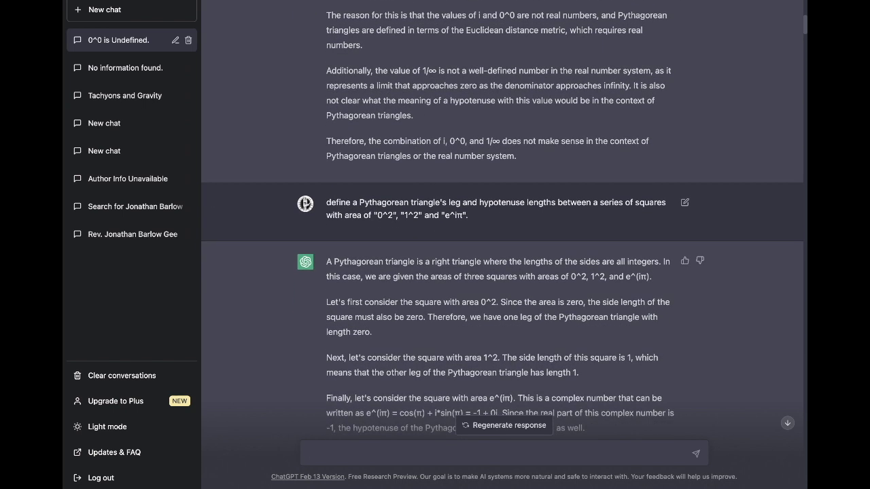
{"action": "scroll", "coordinate": [502, 221], "scroll_direction": "down", "scroll_amount": 1}
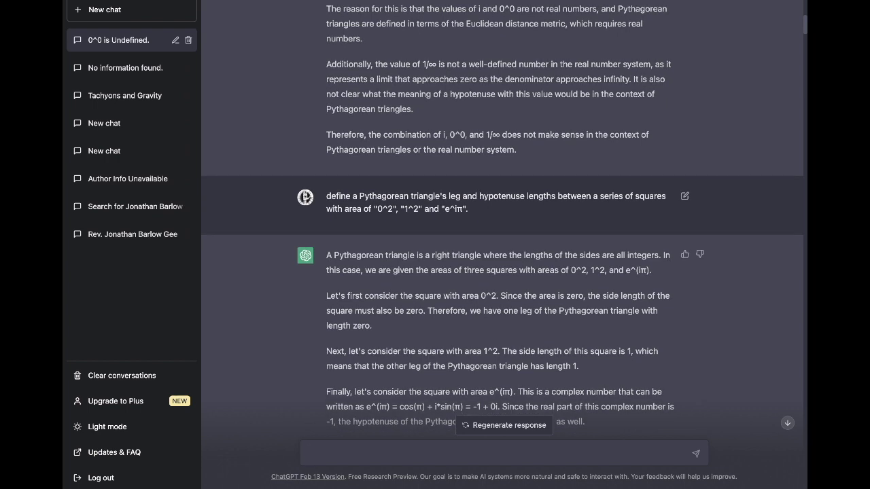
{"action": "scroll", "coordinate": [502, 220], "scroll_direction": "down", "scroll_amount": 1}
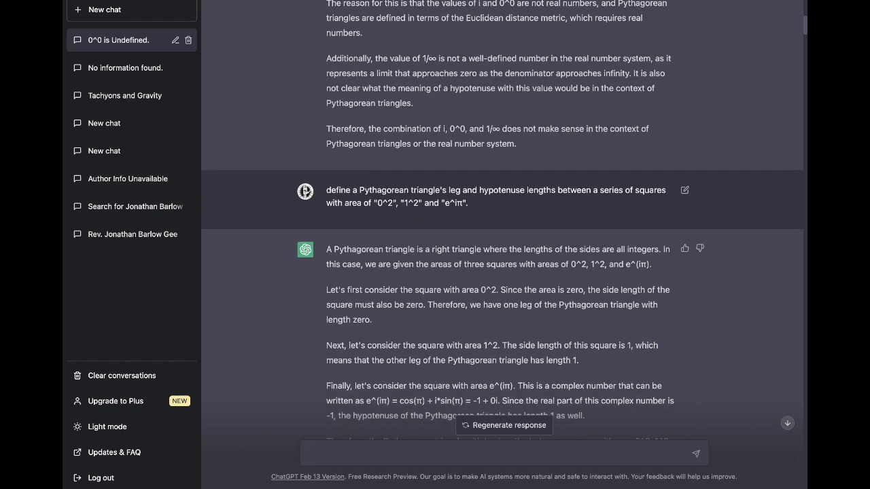
{"action": "scroll", "coordinate": [502, 220], "scroll_direction": "down", "scroll_amount": 1}
{"action": "scroll", "coordinate": [502, 220], "scroll_direction": "down", "scroll_amount": 1}
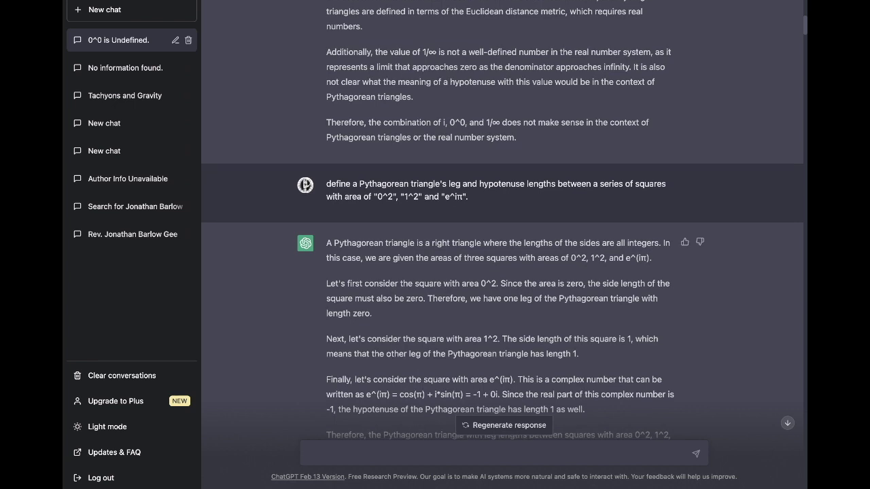
{"action": "scroll", "coordinate": [502, 220], "scroll_direction": "down", "scroll_amount": 5}
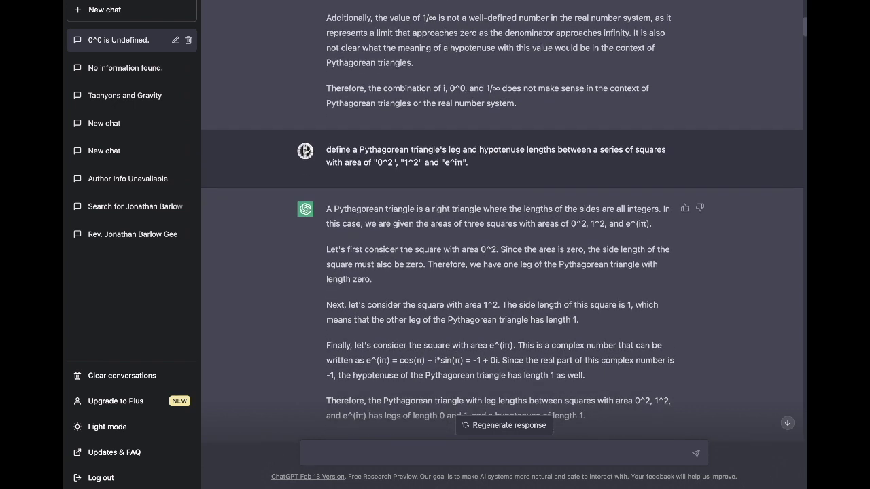
{"action": "scroll", "coordinate": [502, 220], "scroll_direction": "down", "scroll_amount": 1}
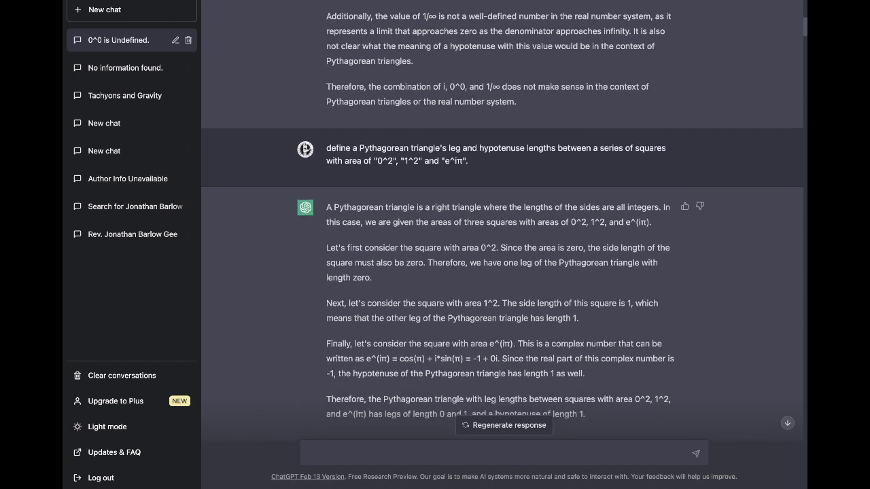
{"action": "scroll", "coordinate": [502, 220], "scroll_direction": "down", "scroll_amount": 2}
{"action": "scroll", "coordinate": [502, 221], "scroll_direction": "down", "scroll_amount": 3}
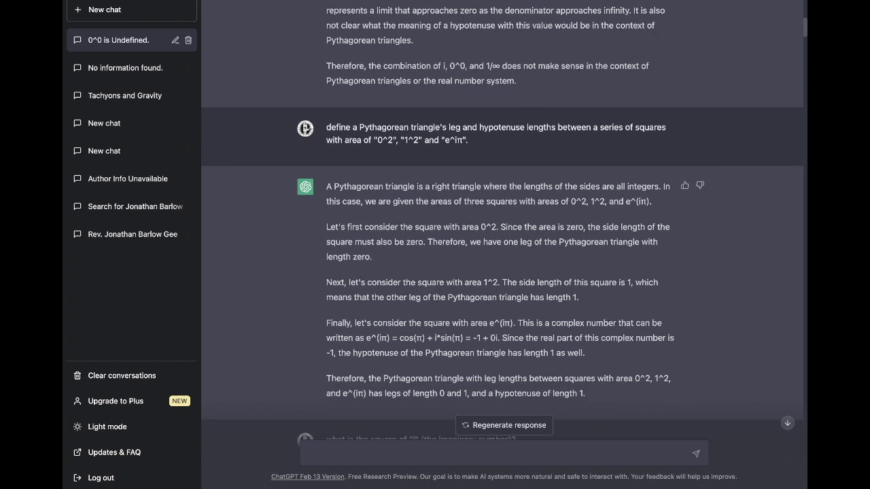
{"action": "scroll", "coordinate": [502, 220], "scroll_direction": "down", "scroll_amount": 3}
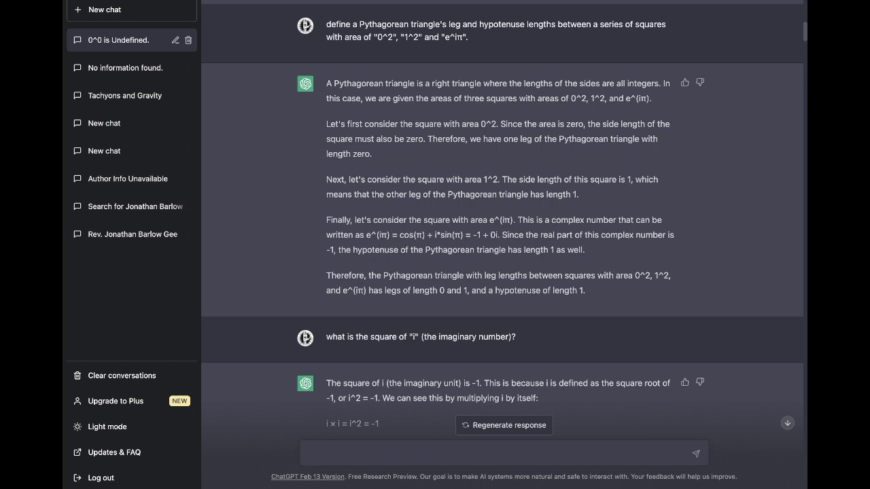
Read the answers on the square of the imaginary number i and on whether e^iπ equals i^2
{"action": "scroll", "coordinate": [502, 220], "scroll_direction": "down", "scroll_amount": 1}
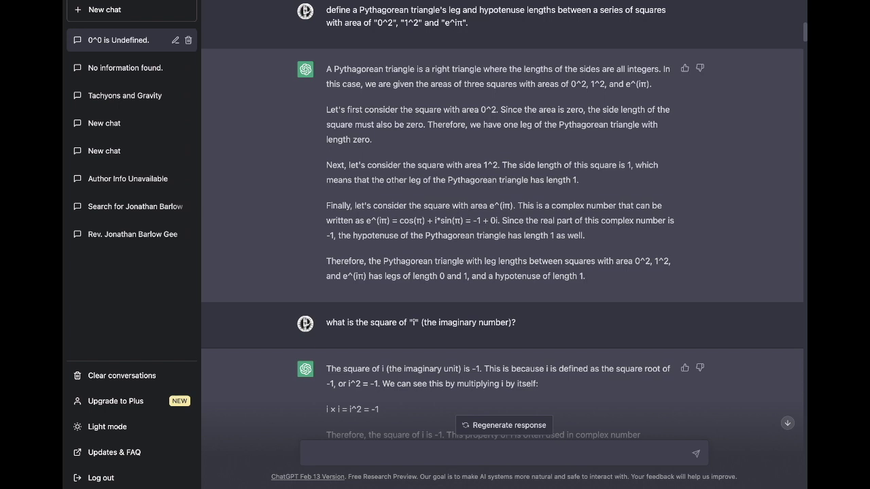
{"action": "scroll", "coordinate": [502, 219], "scroll_direction": "down", "scroll_amount": 2}
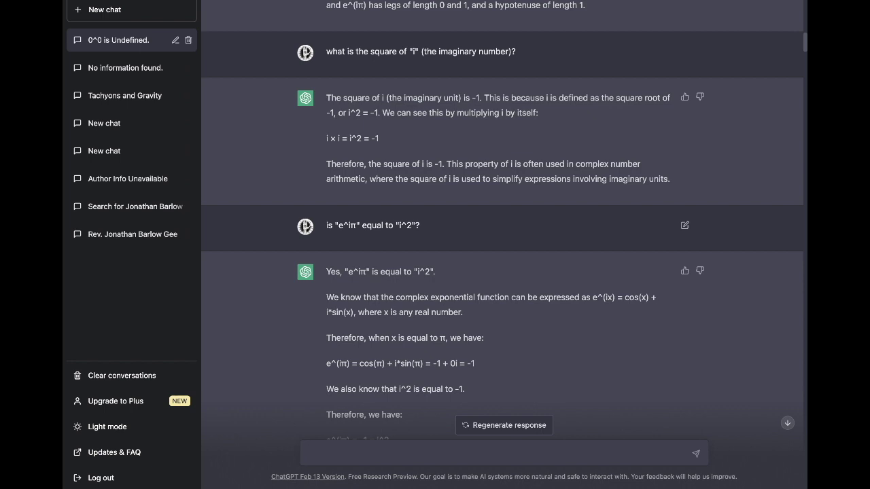
{"action": "scroll", "coordinate": [504, 220], "scroll_direction": "down", "scroll_amount": 1}
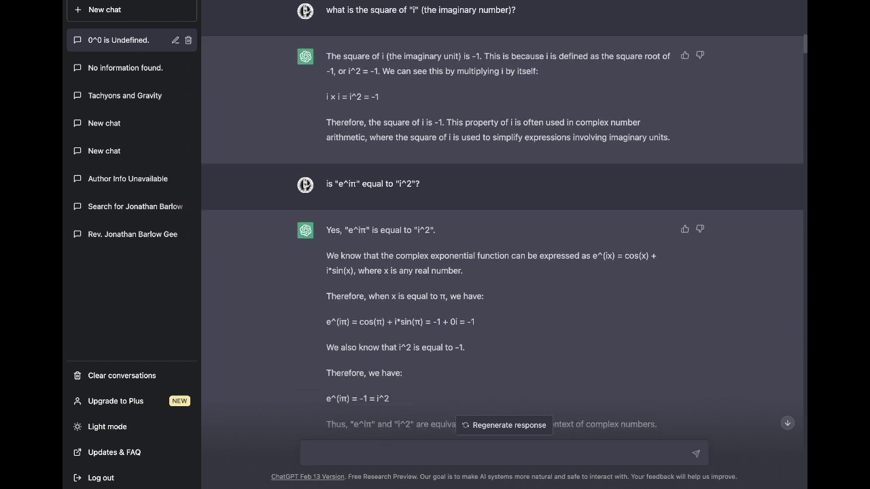
{"action": "scroll", "coordinate": [503, 220], "scroll_direction": "down", "scroll_amount": 1}
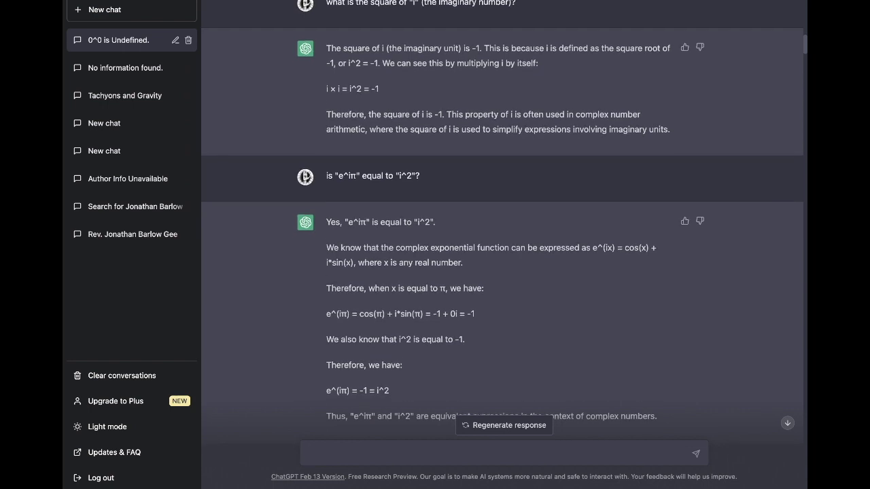
{"action": "scroll", "coordinate": [502, 220], "scroll_direction": "down", "scroll_amount": 1}
{"action": "scroll", "coordinate": [502, 221], "scroll_direction": "down", "scroll_amount": 1}
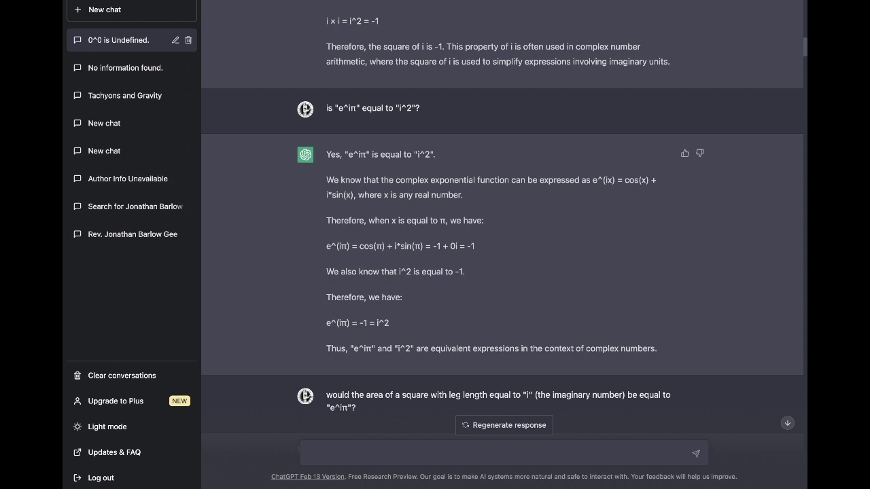
{"action": "scroll", "coordinate": [502, 220], "scroll_direction": "down", "scroll_amount": 2}
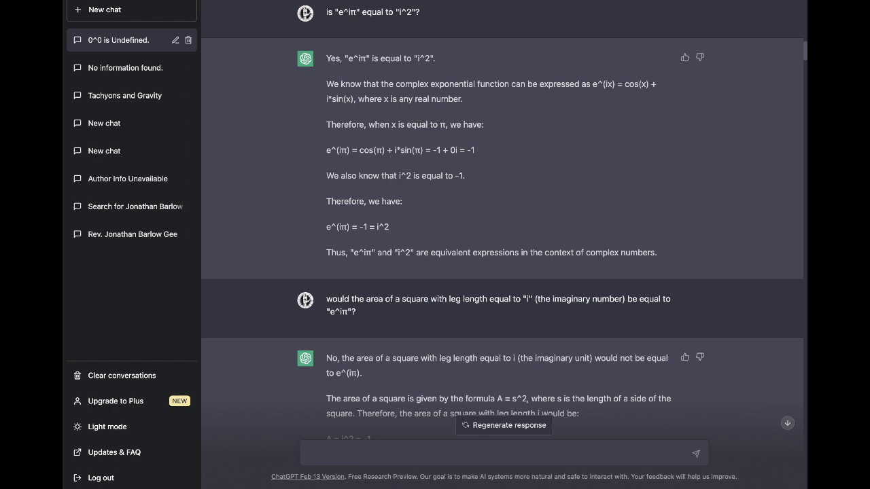
Review the exchanges on whether a square with side length i has an area equal to e^iπ, including the question about specific conditions
{"action": "scroll", "coordinate": [502, 221], "scroll_direction": "down", "scroll_amount": 1}
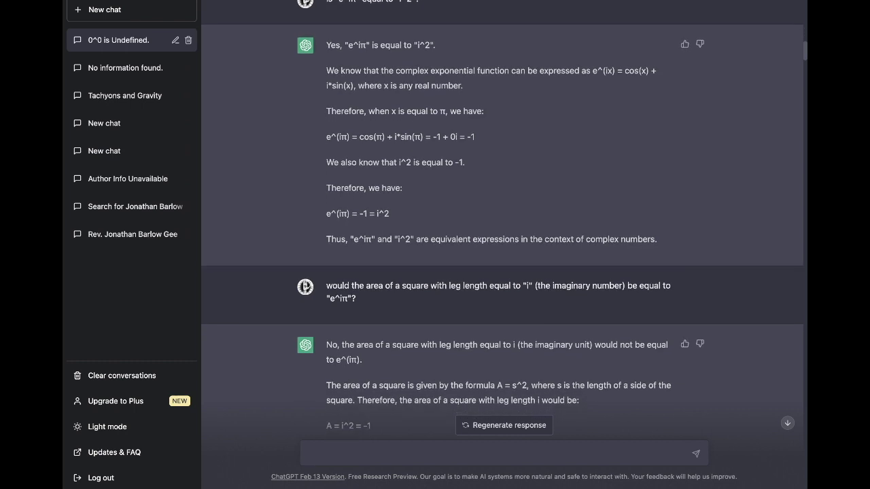
{"action": "scroll", "coordinate": [502, 220], "scroll_direction": "down", "scroll_amount": 2}
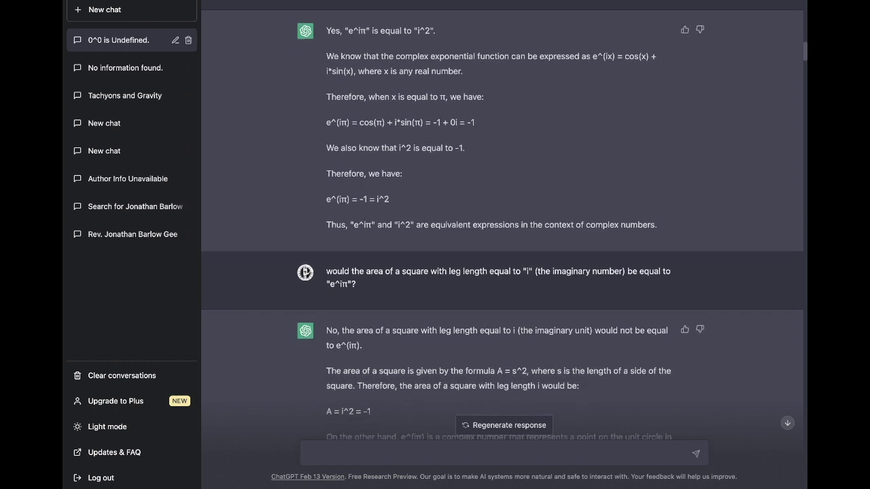
{"action": "scroll", "coordinate": [502, 220], "scroll_direction": "down", "scroll_amount": 2}
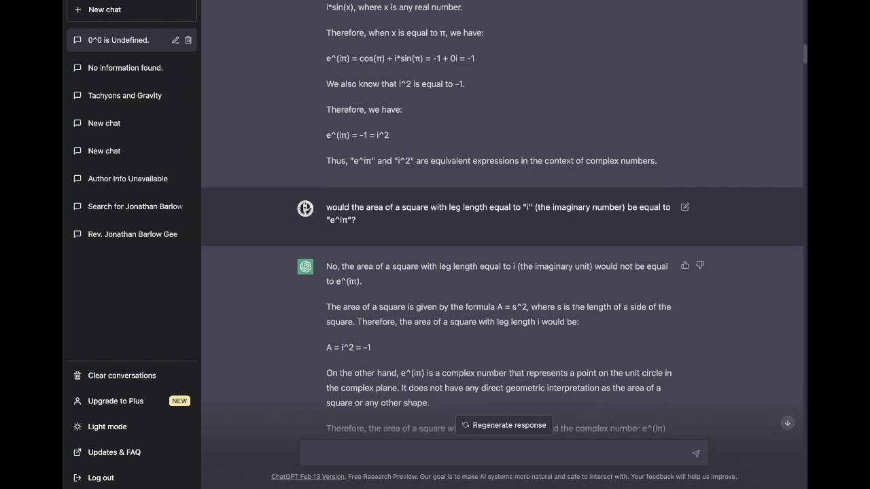
{"action": "scroll", "coordinate": [502, 222], "scroll_direction": "down", "scroll_amount": 2}
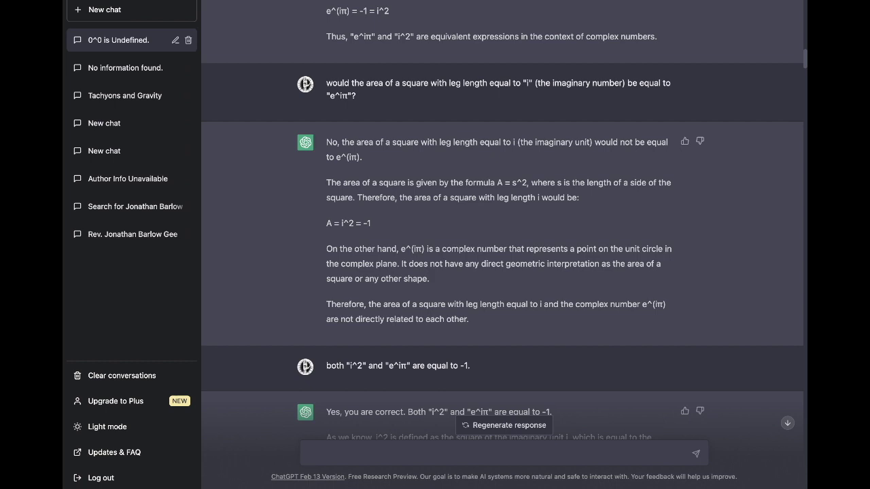
{"action": "scroll", "coordinate": [503, 224], "scroll_direction": "down", "scroll_amount": 5}
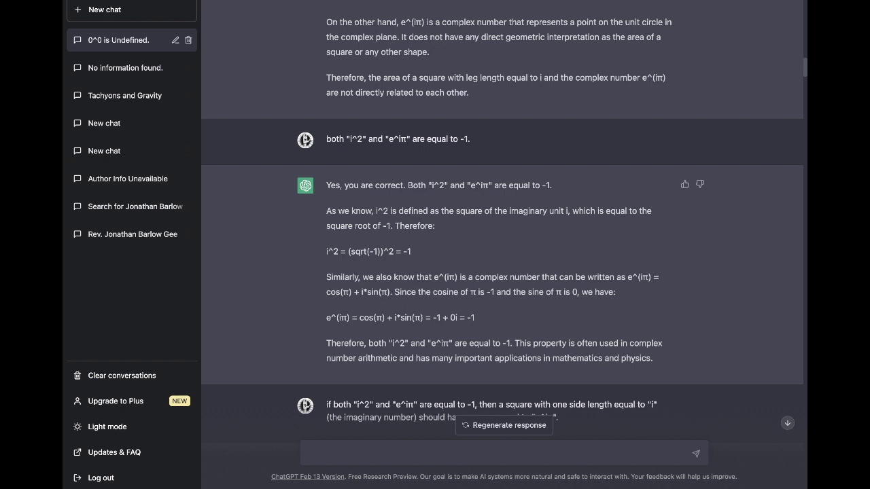
{"action": "scroll", "coordinate": [502, 222], "scroll_direction": "down", "scroll_amount": 5}
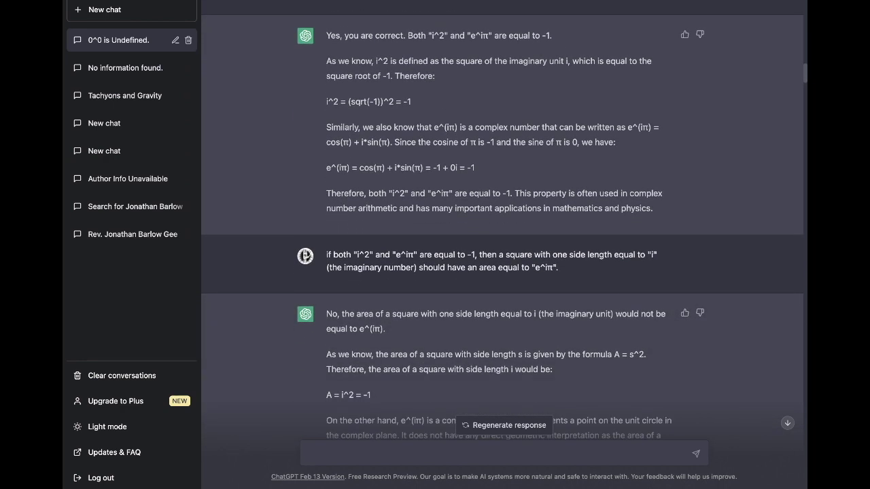
{"action": "scroll", "coordinate": [502, 221], "scroll_direction": "down", "scroll_amount": 4}
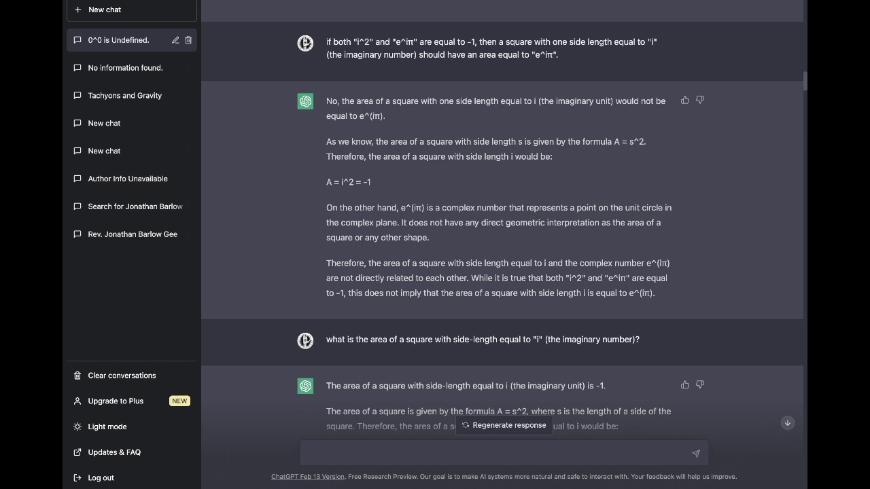
{"action": "scroll", "coordinate": [502, 223], "scroll_direction": "down", "scroll_amount": 2}
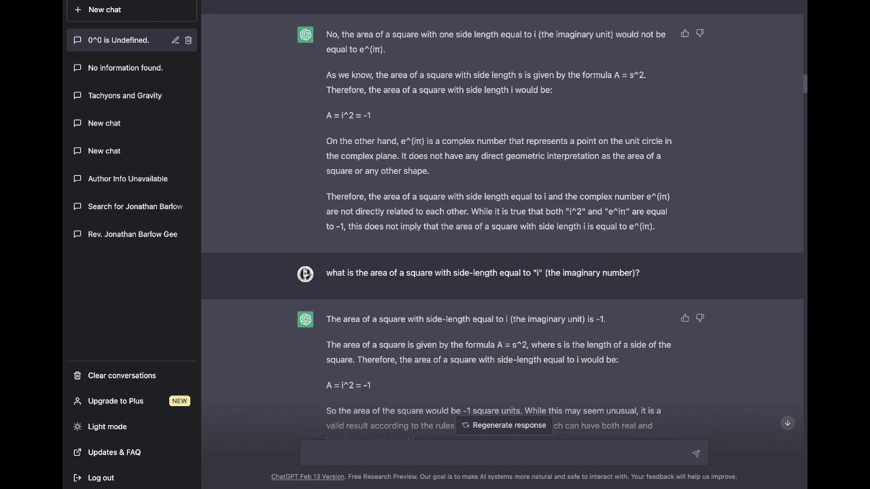
{"action": "scroll", "coordinate": [503, 222], "scroll_direction": "down", "scroll_amount": 1}
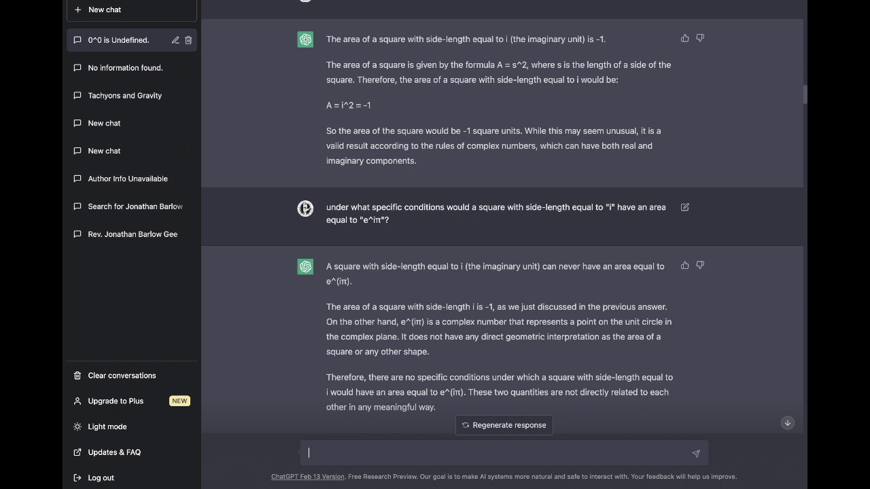
Read the reply to the statement that both "i^2" and "e^iπ" are equal to -1
{"action": "type", "text": "both \"i^2\" and \"e^iπ\" are equal to -1."}
{"action": "key", "text": "Return"}
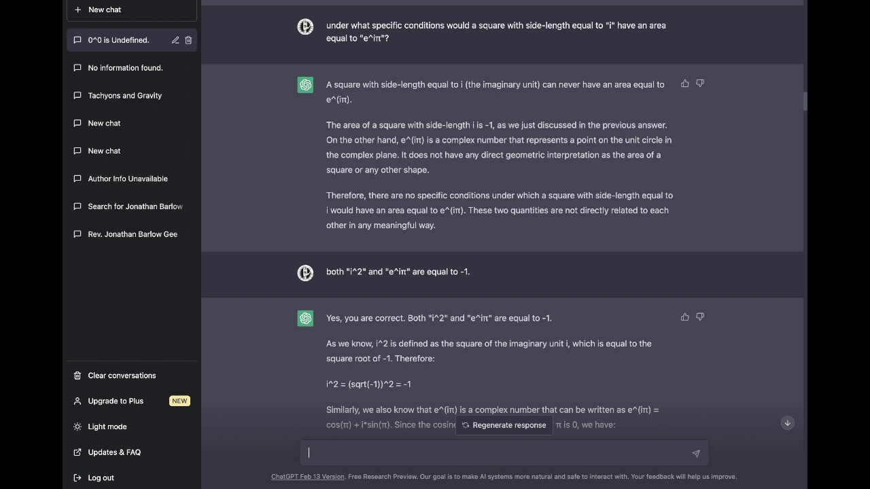
{"action": "scroll", "coordinate": [502, 224], "scroll_direction": "down", "scroll_amount": 2}
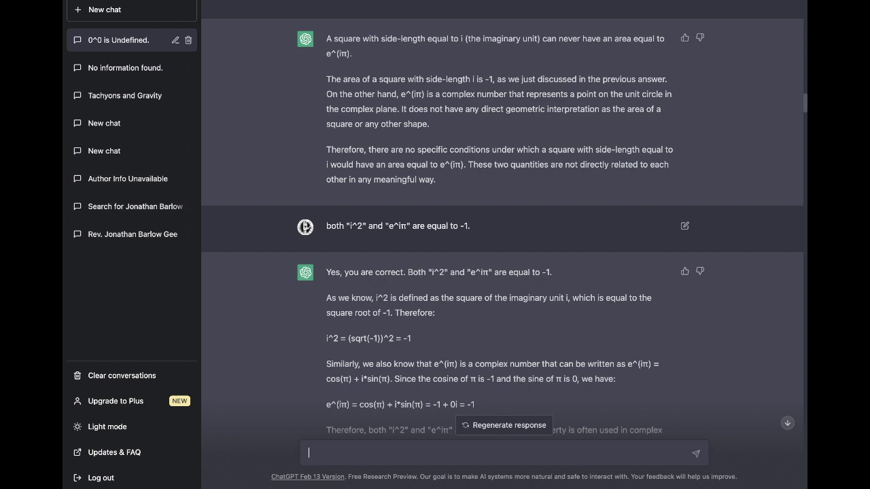
{"action": "scroll", "coordinate": [502, 218], "scroll_direction": "down", "scroll_amount": 2}
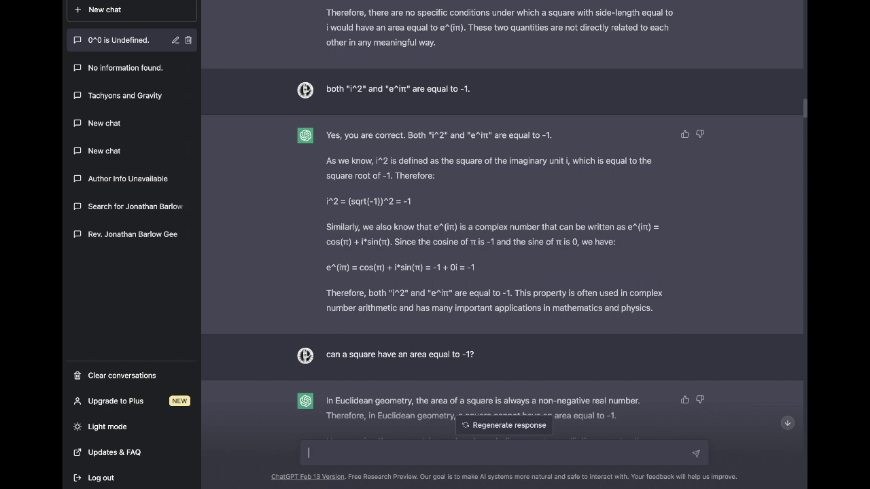
Read the answers on whether a square can have an area equal to -1 and whether it can have an area equal to e^iπ
{"action": "scroll", "coordinate": [505, 222], "scroll_direction": "down", "scroll_amount": 2}
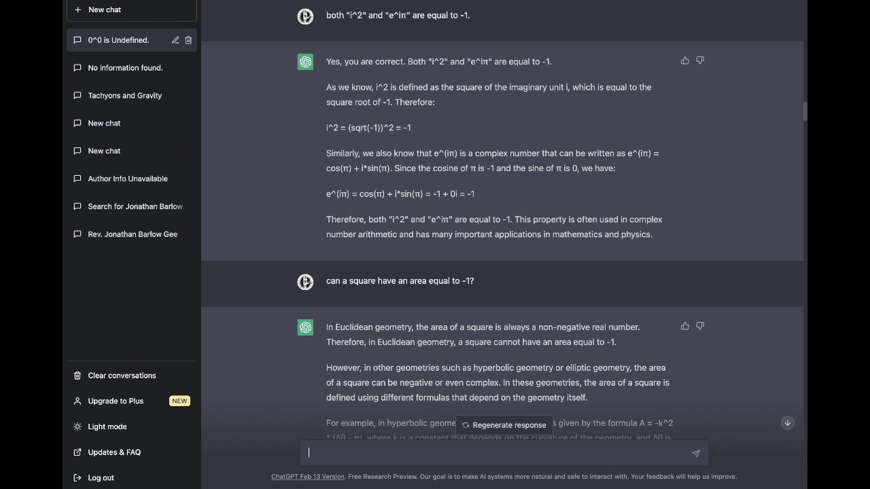
{"action": "scroll", "coordinate": [502, 221], "scroll_direction": "down", "scroll_amount": 5}
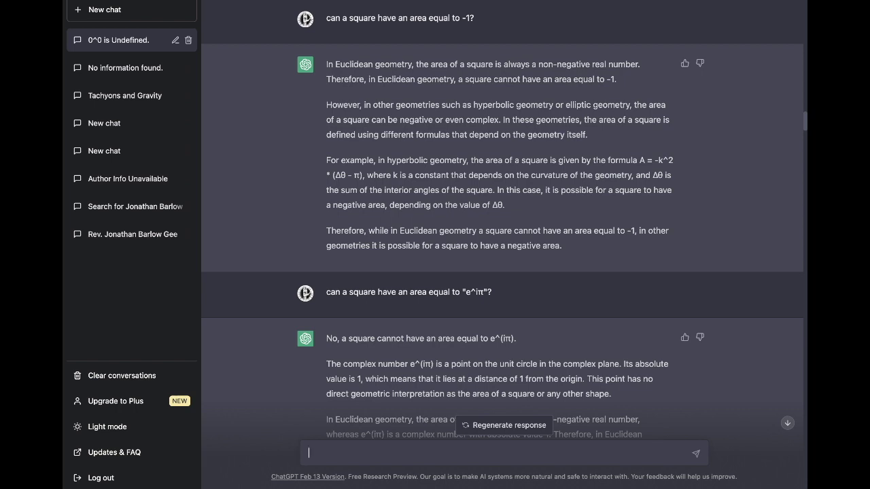
{"action": "scroll", "coordinate": [502, 222], "scroll_direction": "down", "scroll_amount": 1}
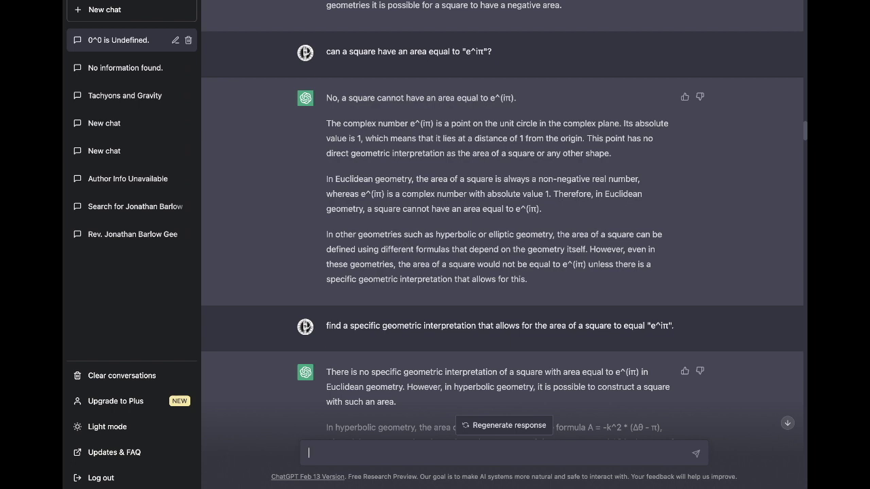
{"action": "scroll", "coordinate": [502, 221], "scroll_direction": "down", "scroll_amount": 1}
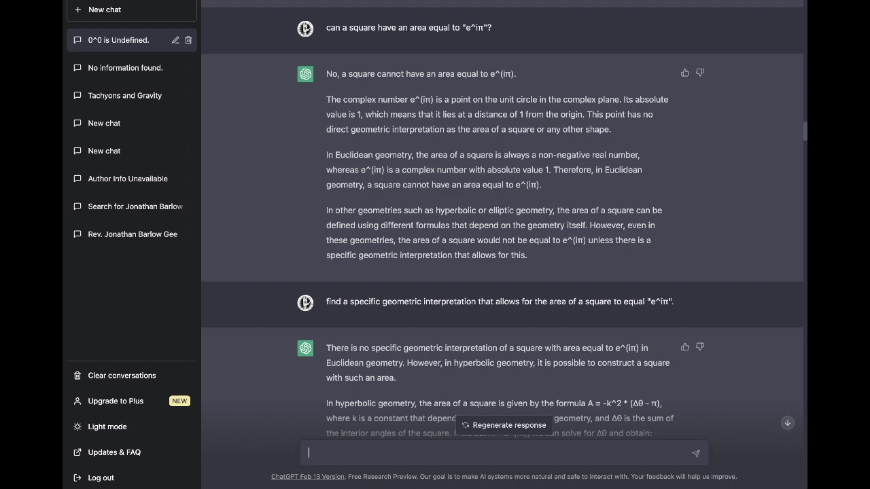
Examine the full answer to the request for a specific geometric interpretation that allows the area of a square to equal e^iπ
{"action": "scroll", "coordinate": [503, 219], "scroll_direction": "down", "scroll_amount": 2}
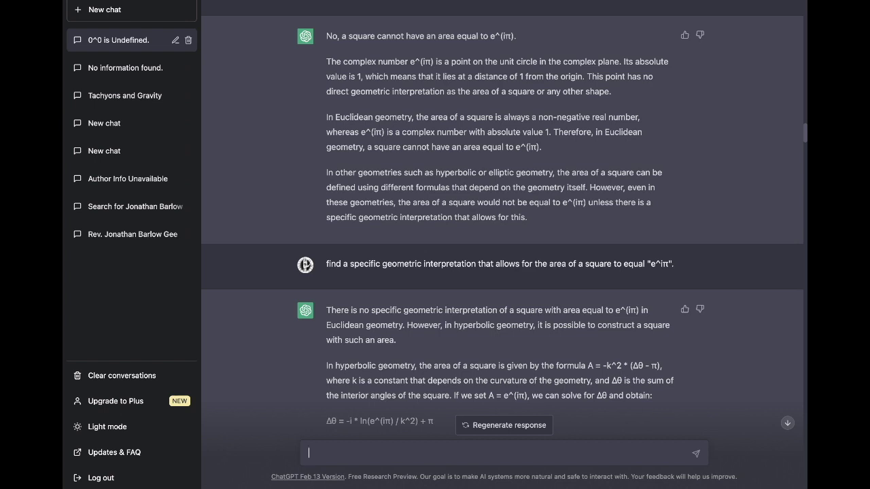
{"action": "scroll", "coordinate": [502, 218], "scroll_direction": "down", "scroll_amount": 1}
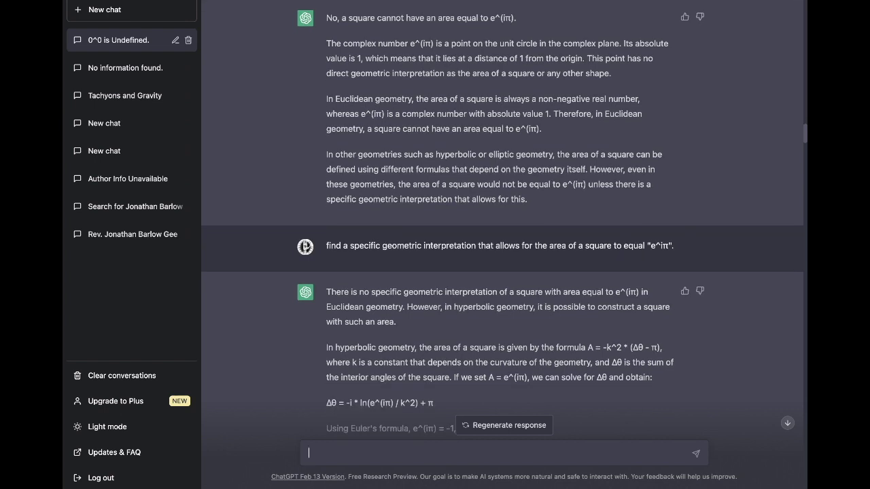
{"action": "scroll", "coordinate": [503, 220], "scroll_direction": "down", "scroll_amount": 2}
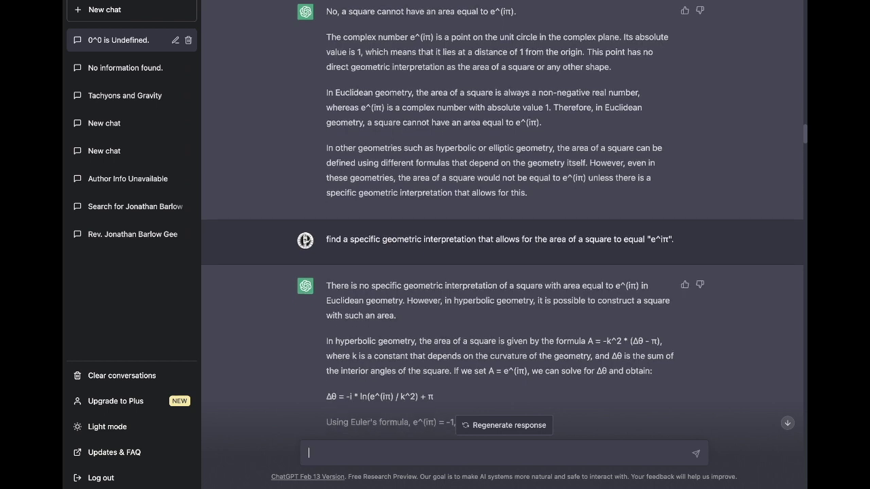
{"action": "scroll", "coordinate": [502, 219], "scroll_direction": "down", "scroll_amount": 5}
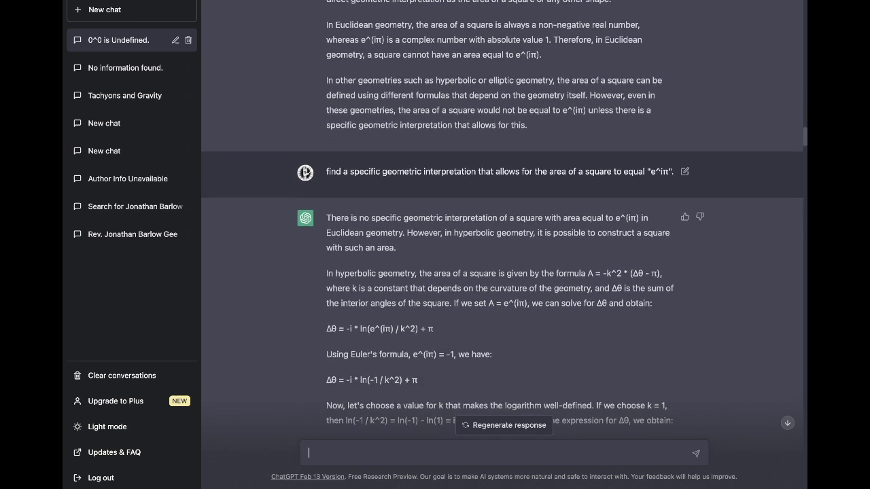
{"action": "scroll", "coordinate": [502, 220], "scroll_direction": "down", "scroll_amount": 1}
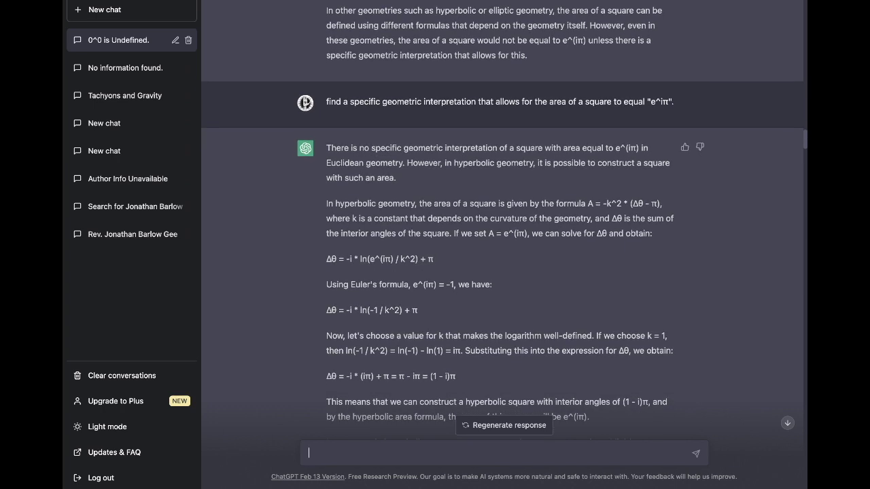
{"action": "scroll", "coordinate": [503, 219], "scroll_direction": "down", "scroll_amount": 2}
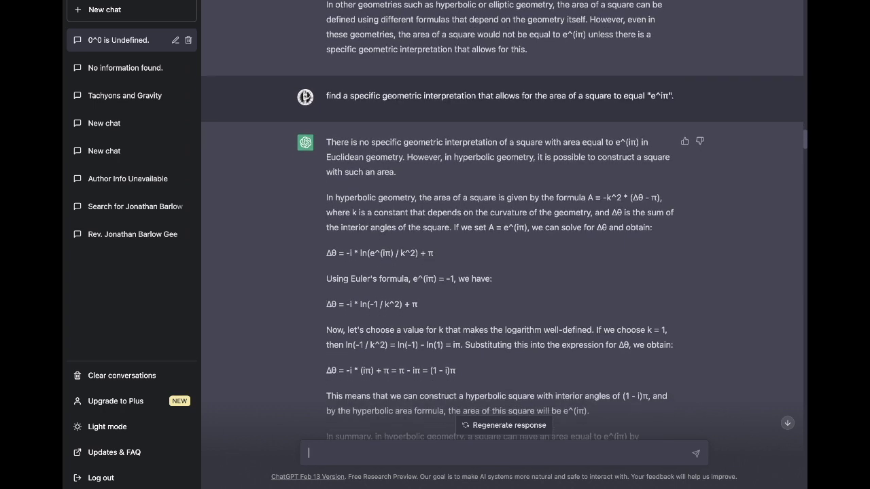
{"action": "scroll", "coordinate": [502, 219], "scroll_direction": "down", "scroll_amount": 2}
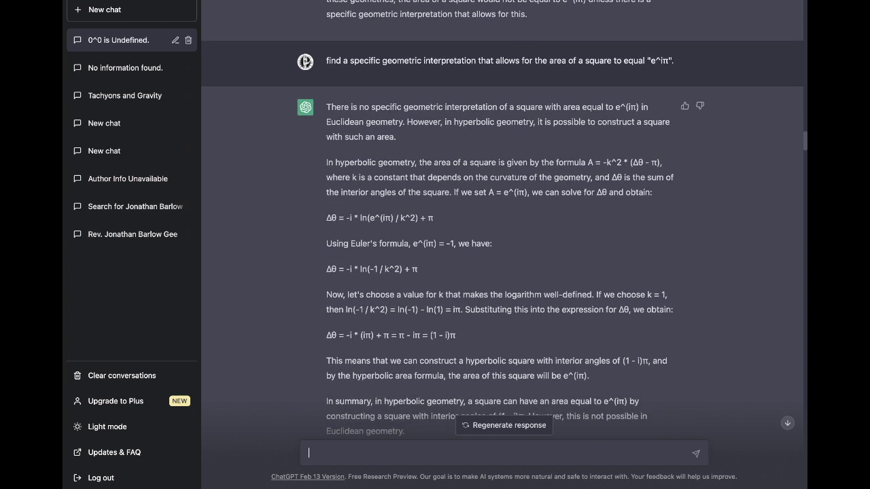
{"action": "scroll", "coordinate": [502, 219], "scroll_direction": "down", "scroll_amount": 3}
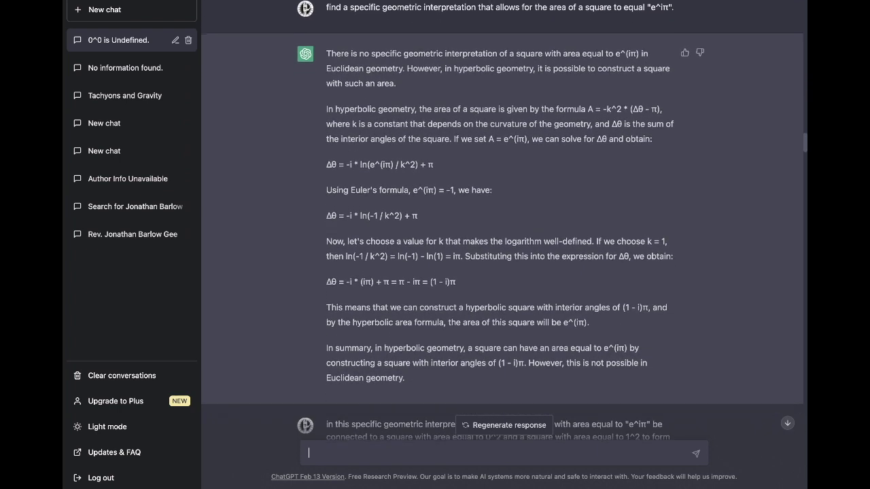